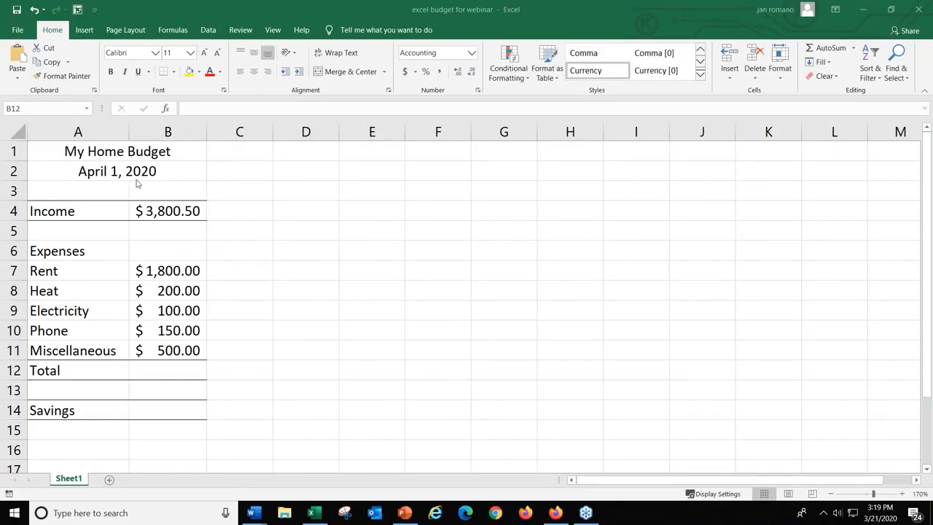
# - Total the expense amounts B7:B11 in the Total cell B12 using AutoSum
pyautogui.click(173, 371)
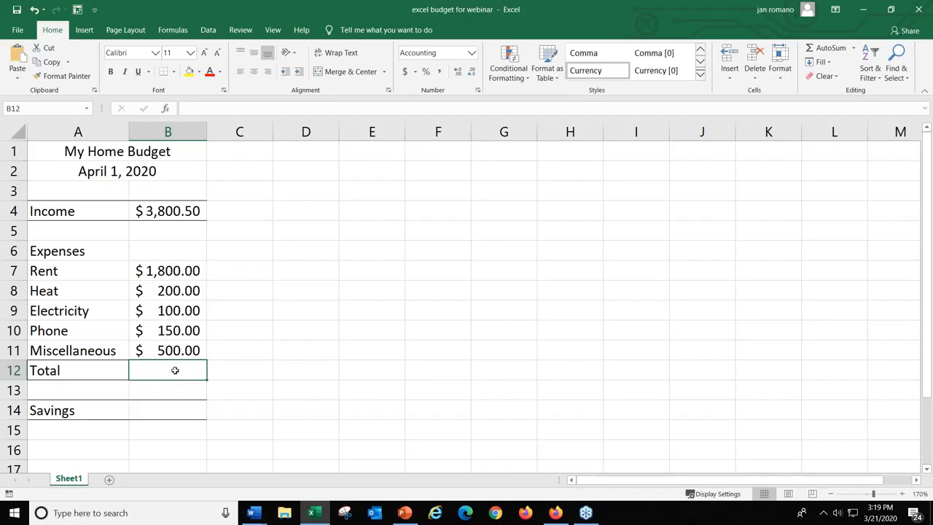
pyautogui.moveTo(169, 271); pyautogui.dragTo(167, 347)
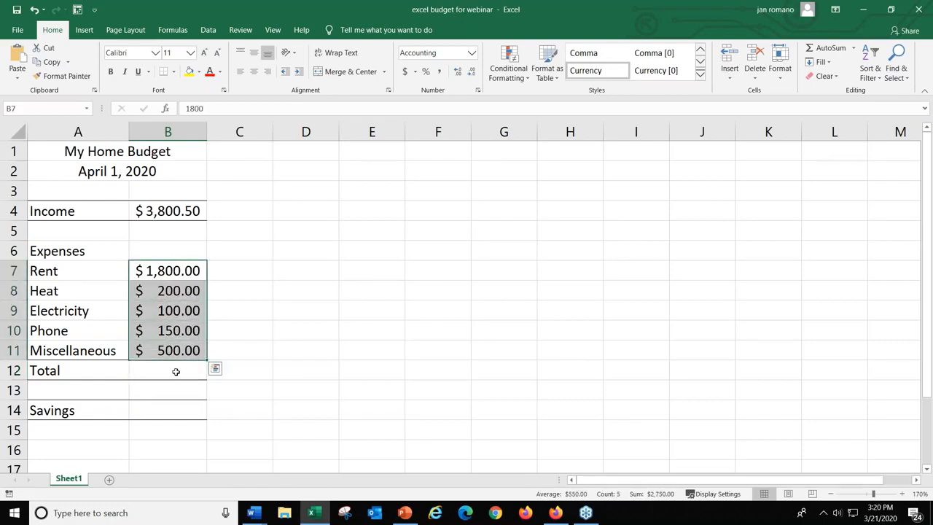
pyautogui.click(176, 372)
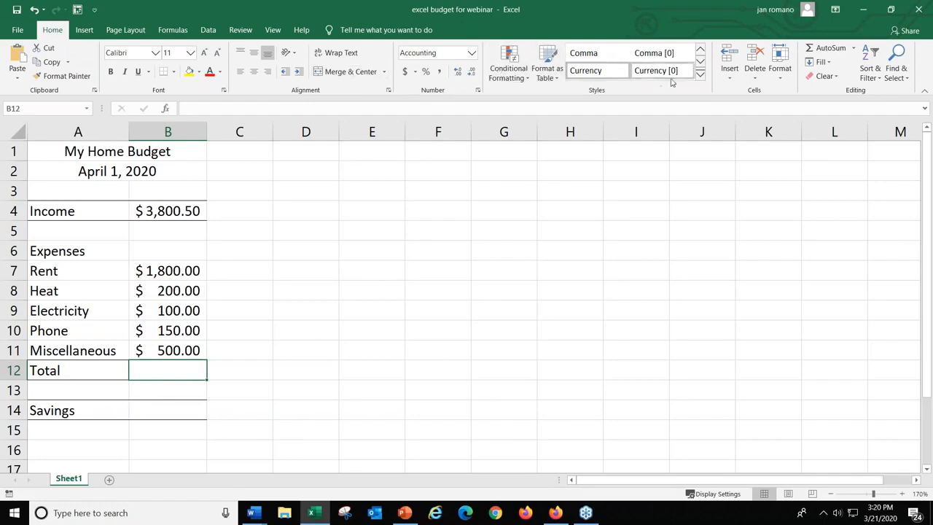
pyautogui.click(824, 48)
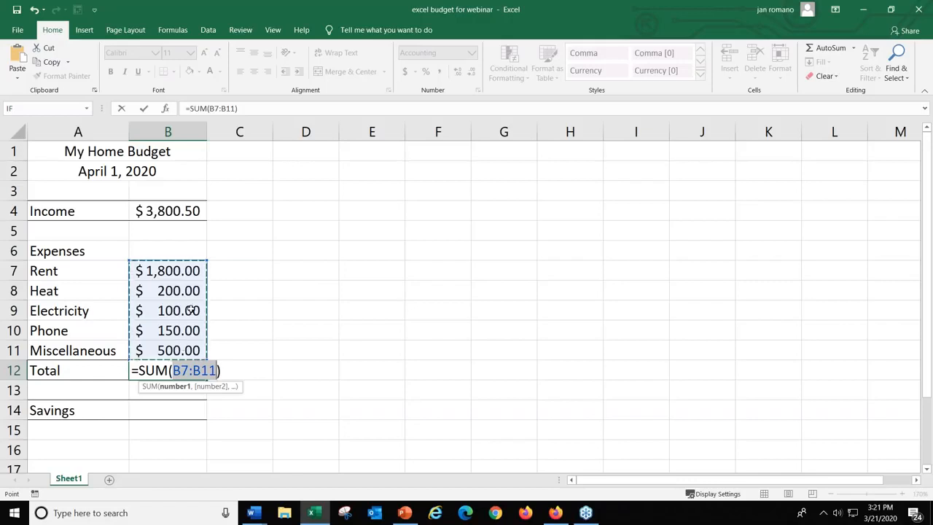
pyautogui.press('Return')
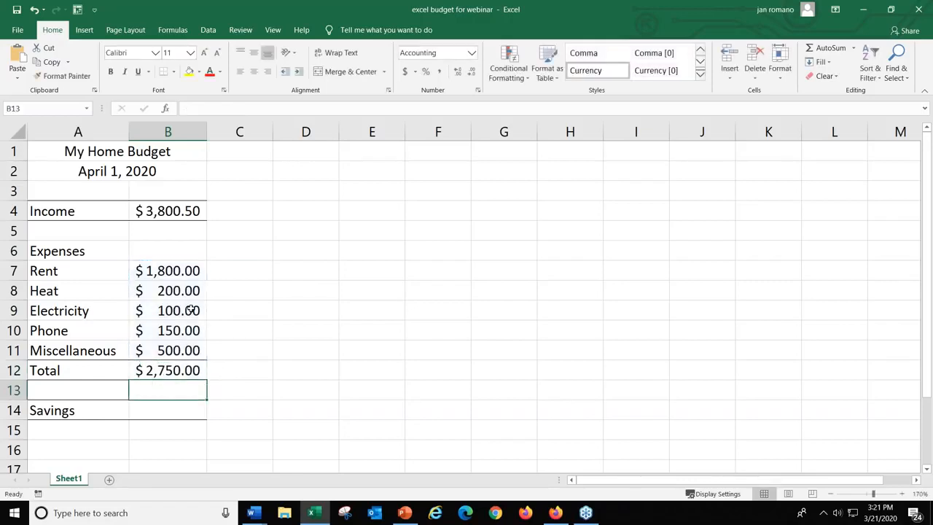
pyautogui.click(169, 371)
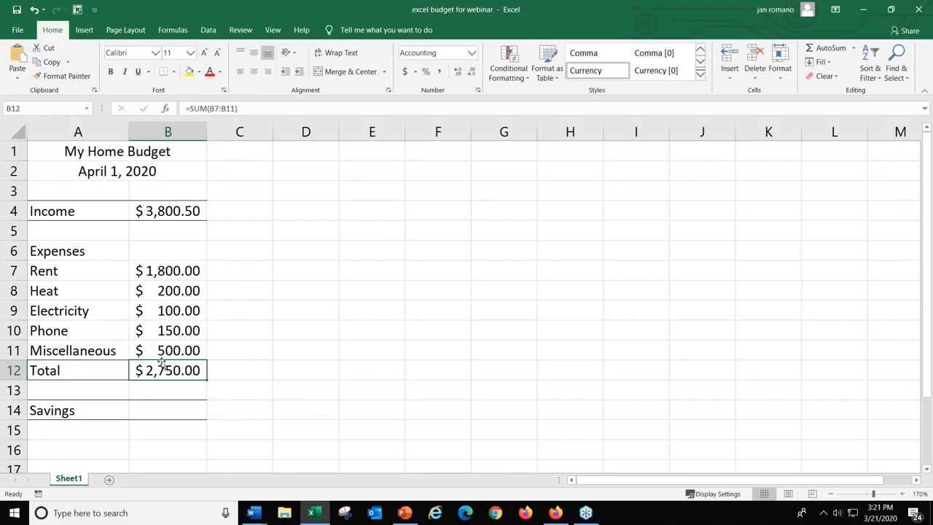
# - Change the Rent amount in B7 to 2000
pyautogui.click(177, 270)
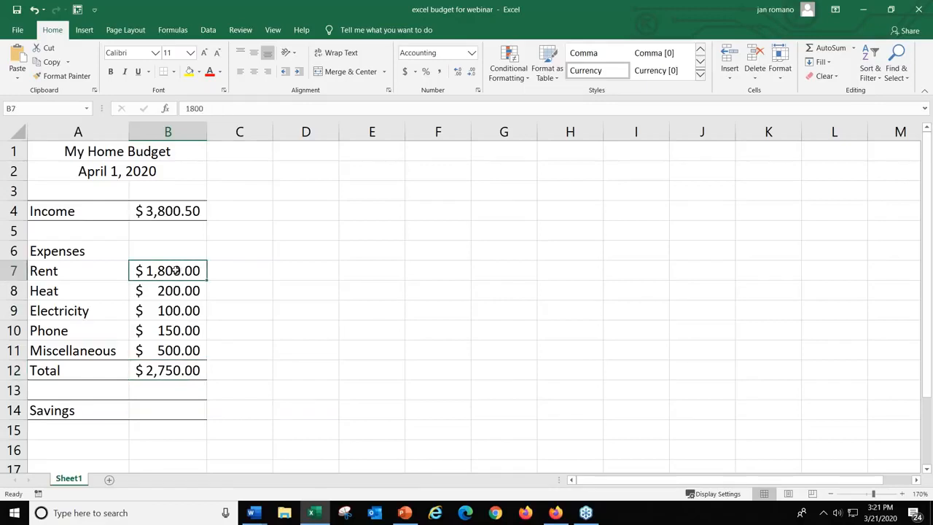
pyautogui.write('2000')
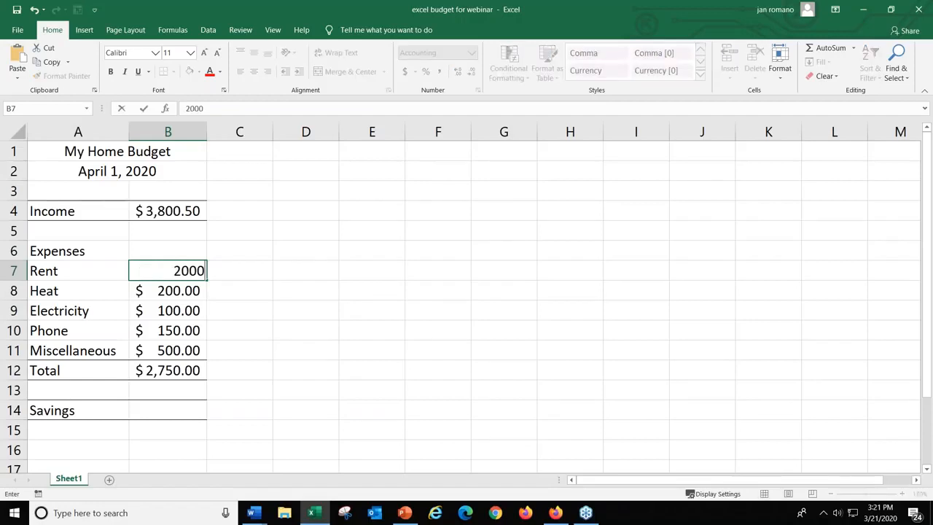
pyautogui.press('Return')
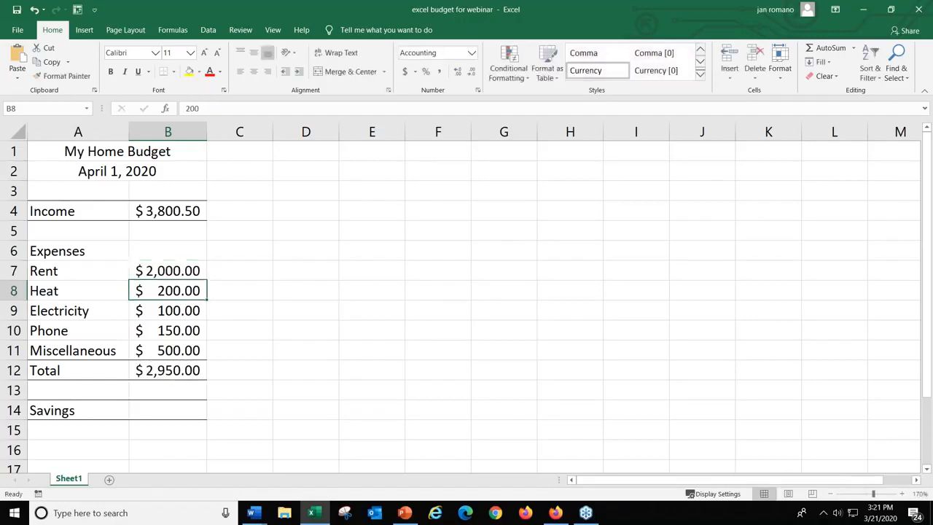
# - Examine the Total formula in B12 and the cell range it covers, leaving it unedited
pyautogui.click(166, 373)
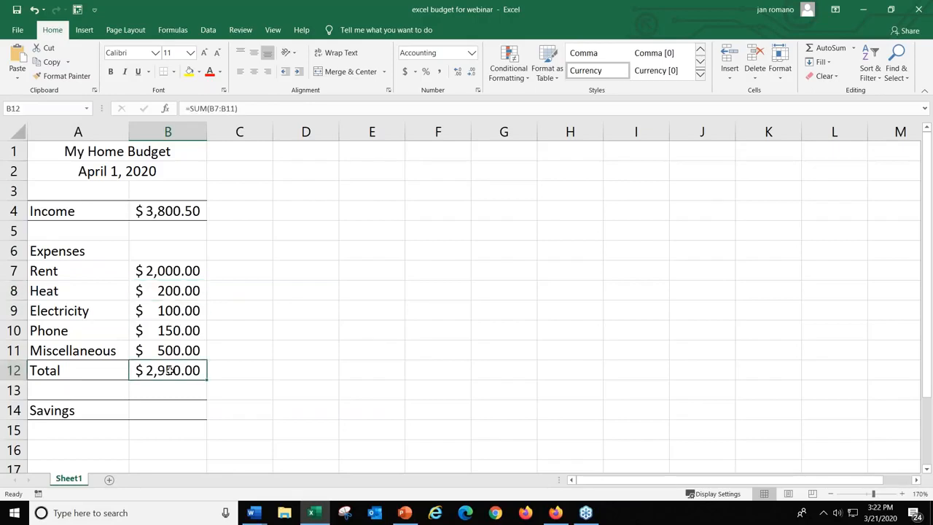
pyautogui.doubleClick(168, 370)
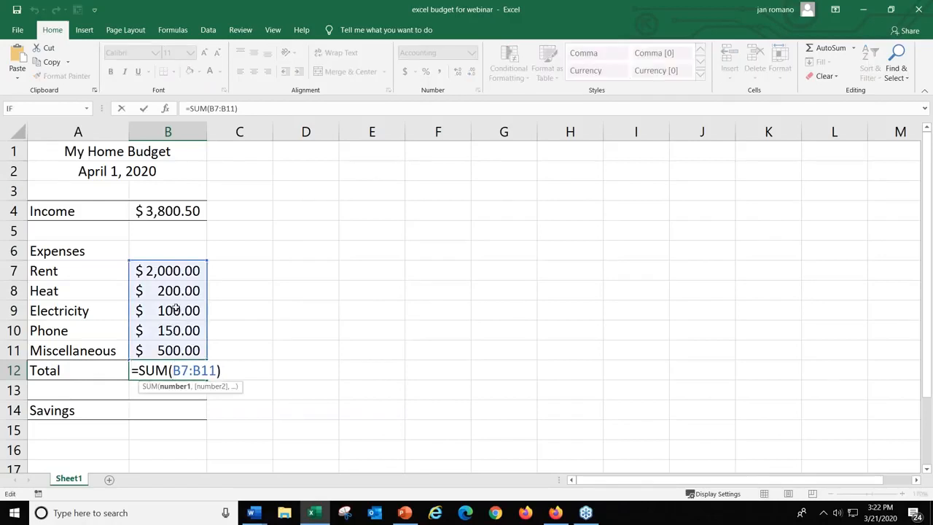
pyautogui.press('Escape')
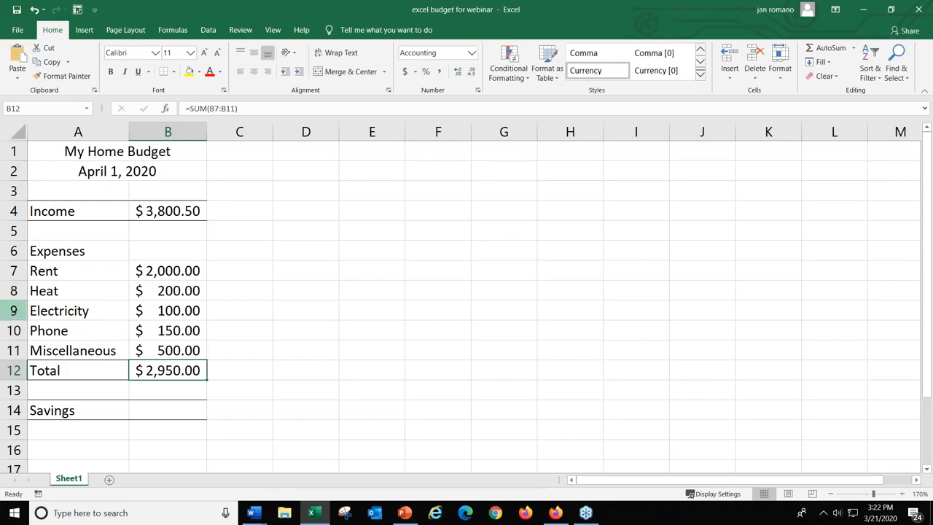
# - Insert a row above Electricity and enter the expense "car payment" with an amount of 300
pyautogui.rightClick(14, 311)
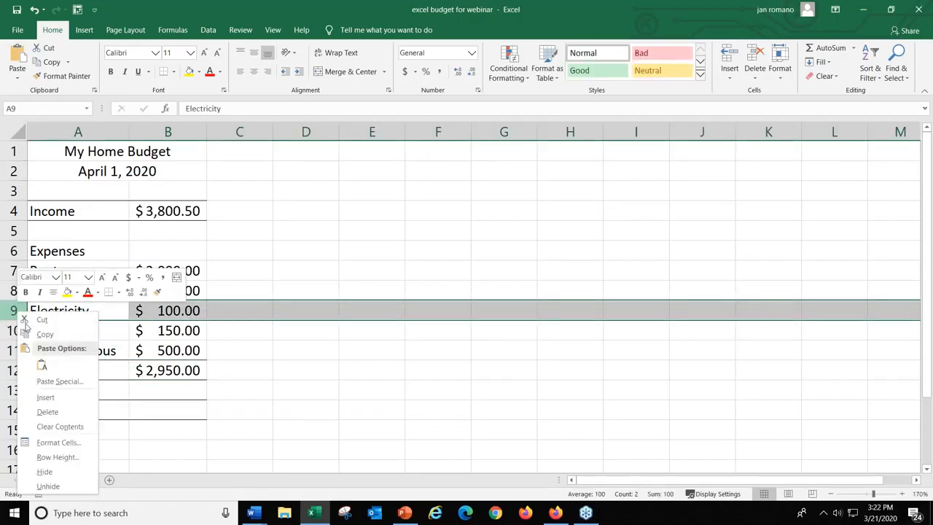
pyautogui.click(48, 398)
pyautogui.click(45, 397)
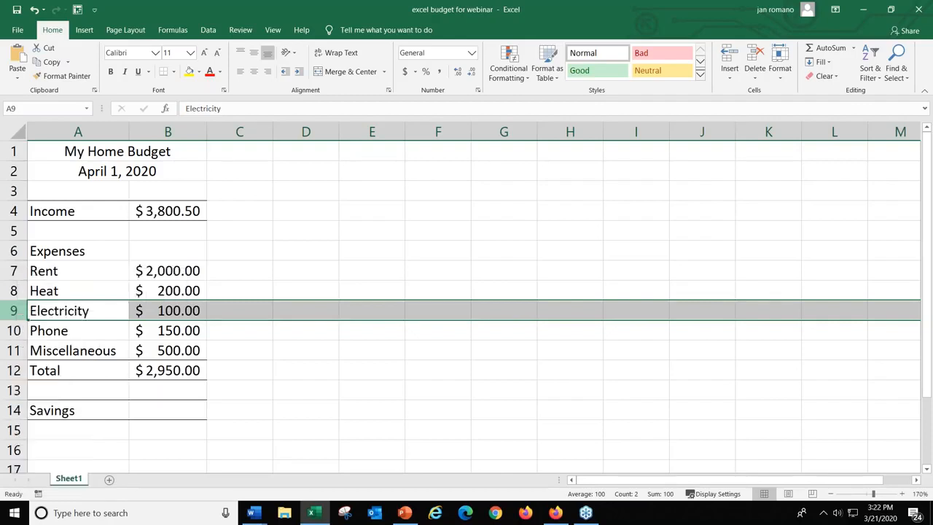
pyautogui.click(53, 308)
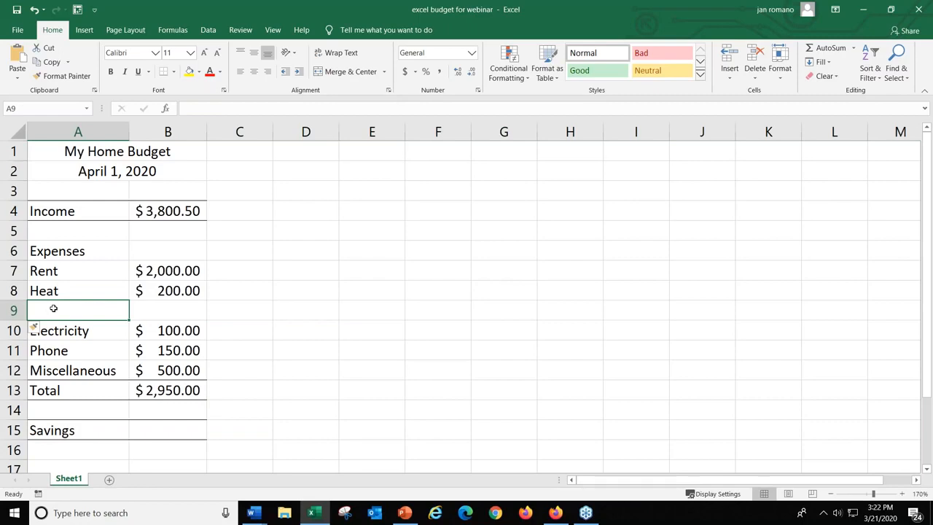
pyautogui.write('car payment')
pyautogui.press('Tab')
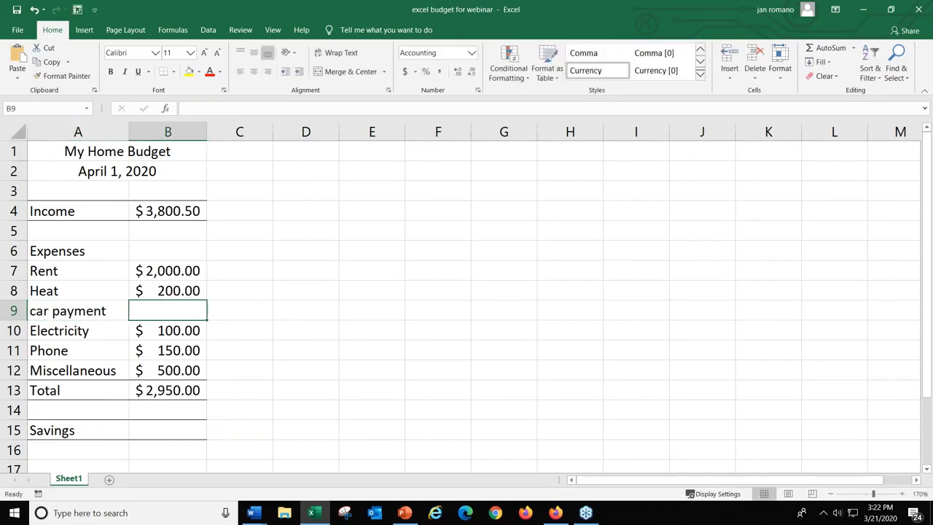
pyautogui.write('300')
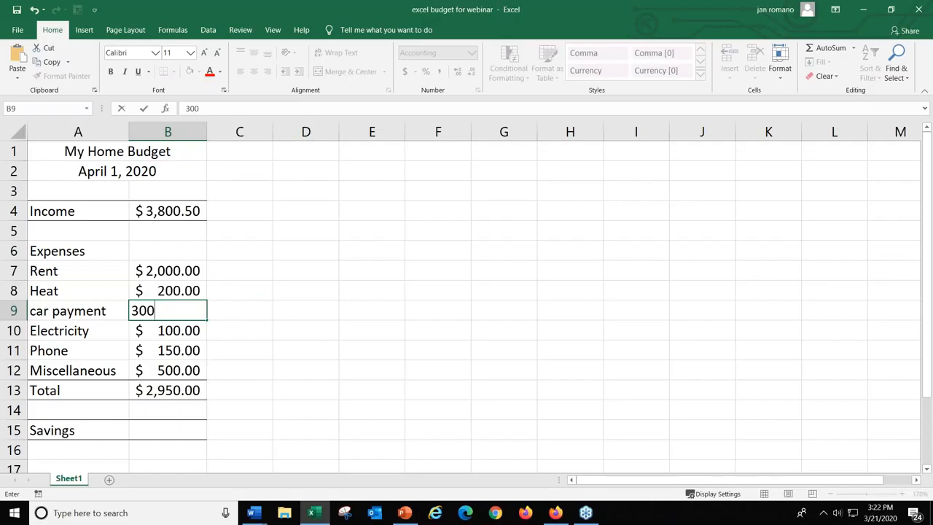
pyautogui.press('Return')
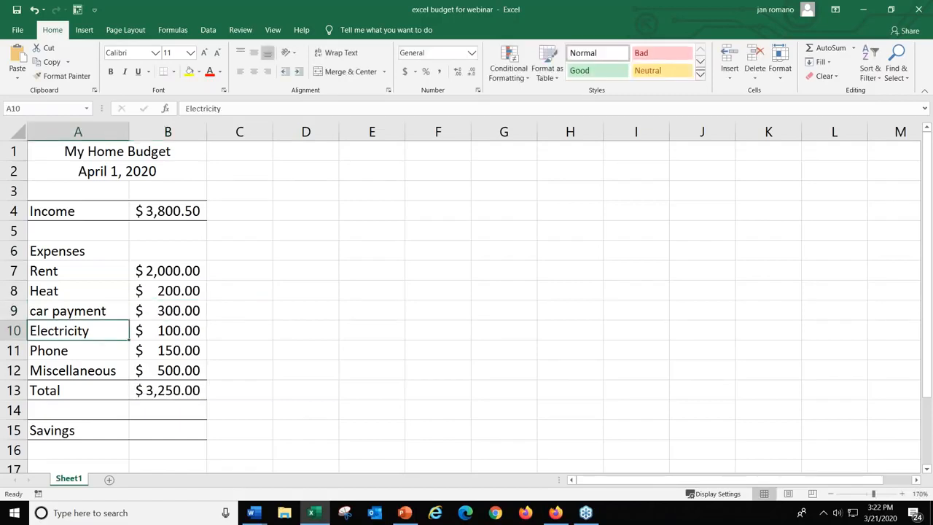
# - Inspect the Total formula in B13 to check whether its range includes the car payment row
pyautogui.click(182, 311)
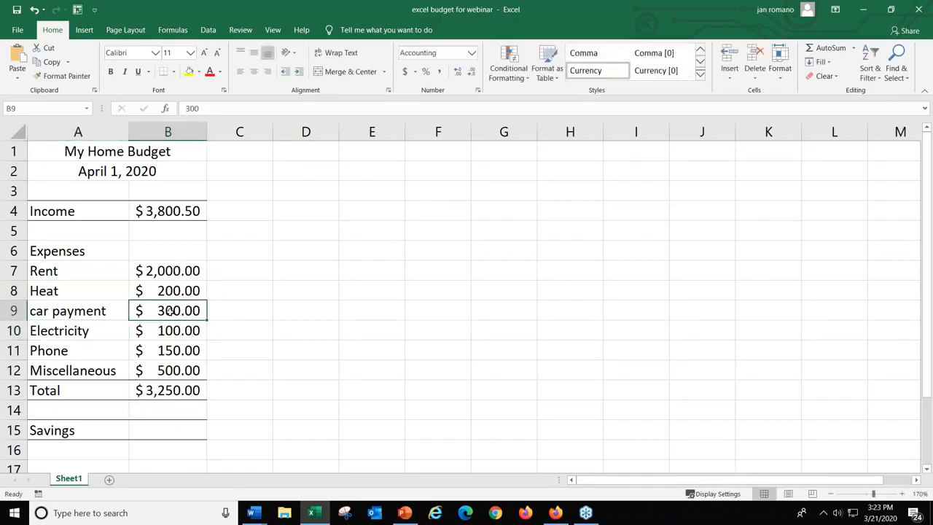
pyautogui.click(174, 391)
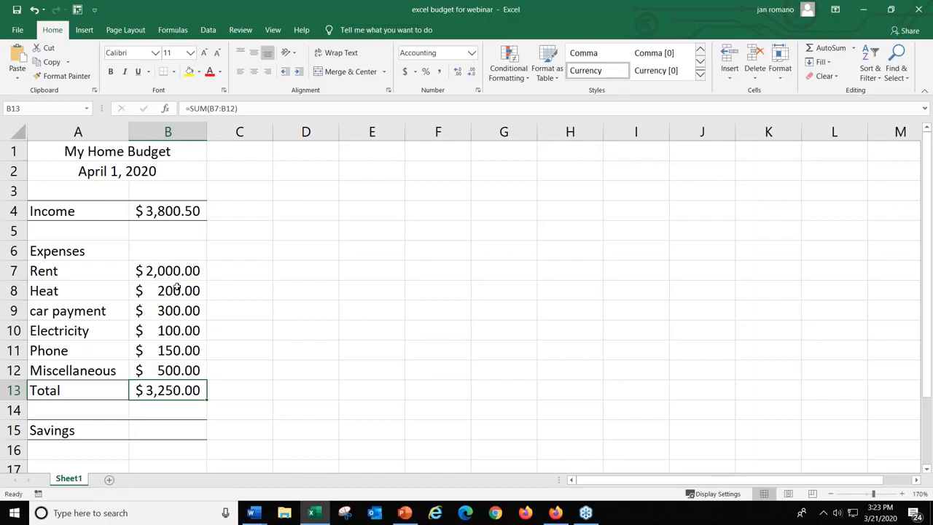
pyautogui.doubleClick(172, 390)
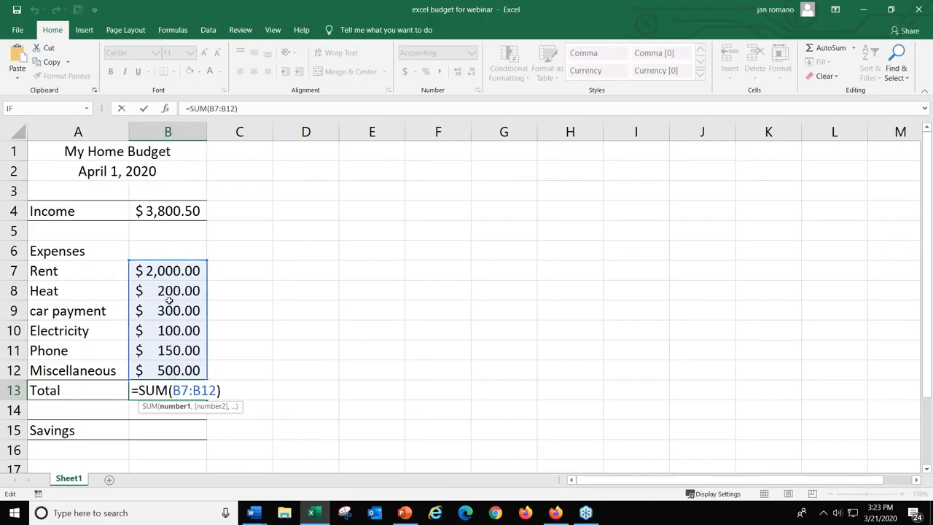
pyautogui.hotkey('ctrl', 'Return')
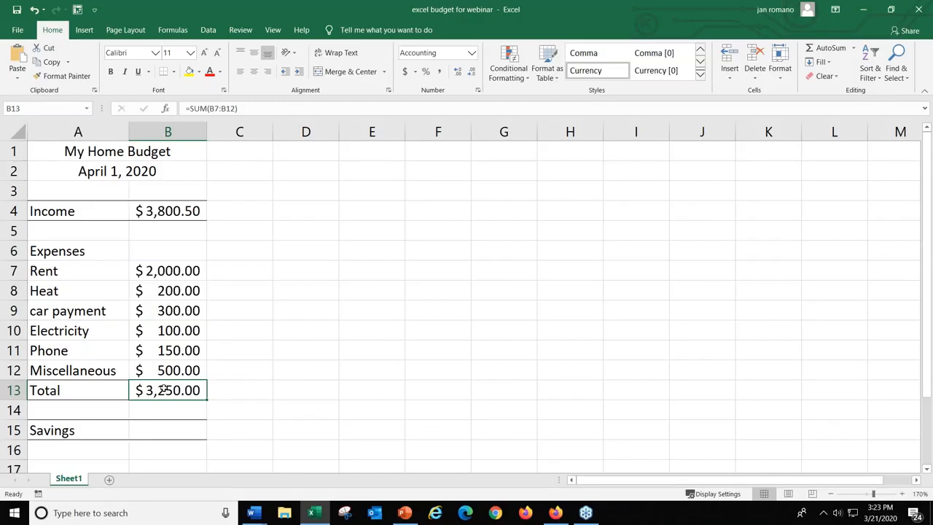
# - Calculate Savings in B15 as income minus total expenses with the formula =B4-B13
pyautogui.click(161, 429)
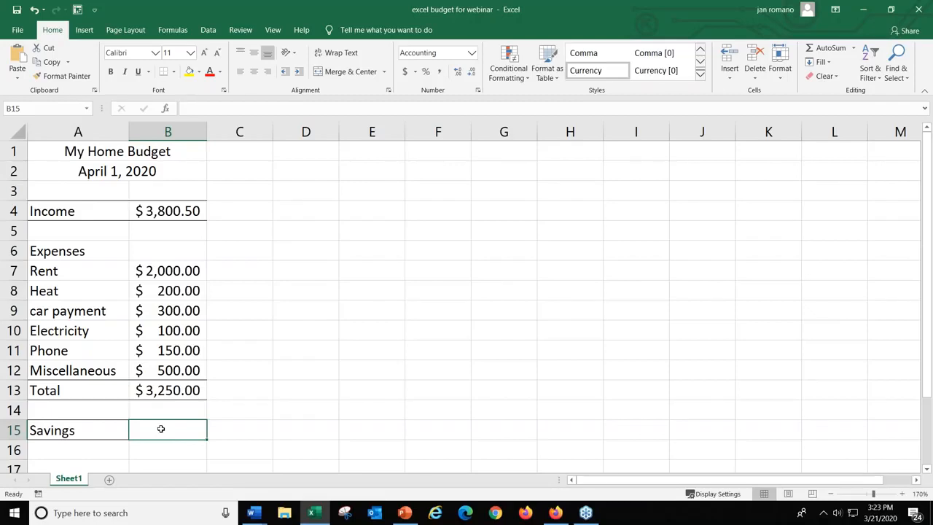
pyautogui.click(172, 208)
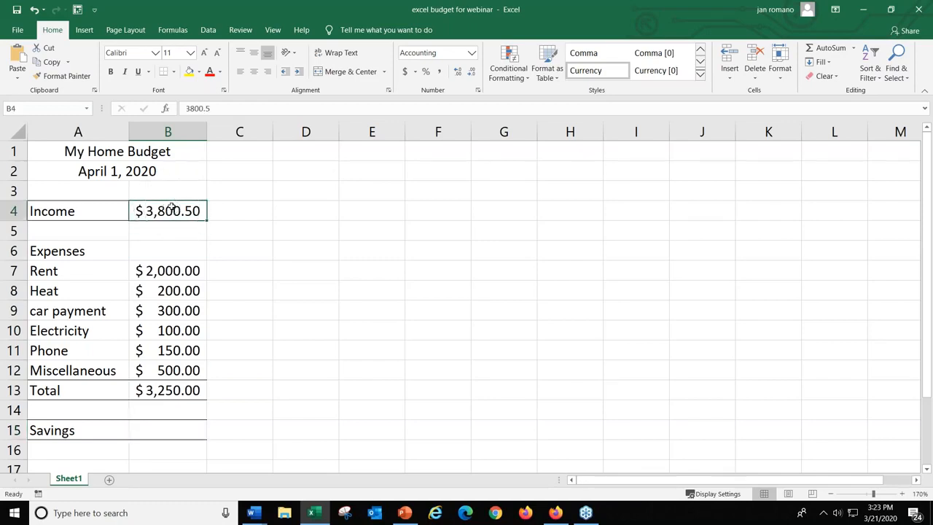
pyautogui.click(159, 393)
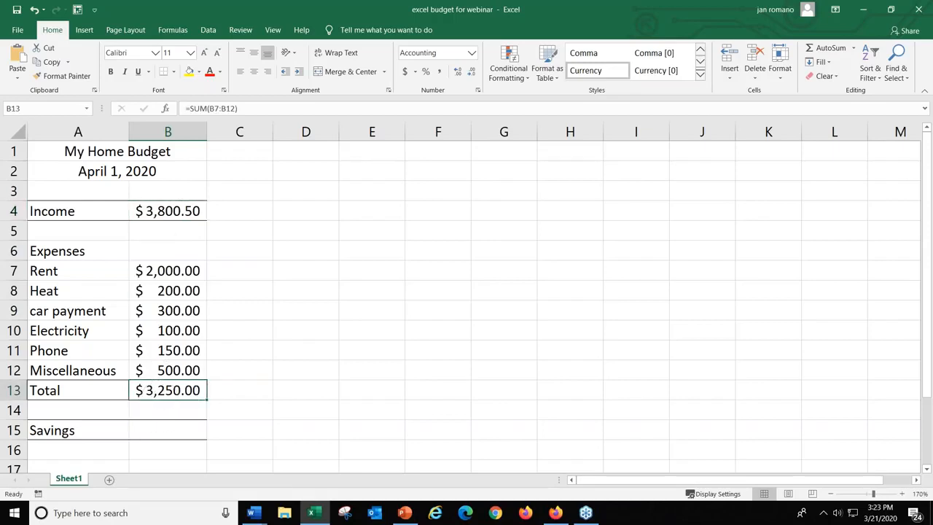
pyautogui.click(158, 432)
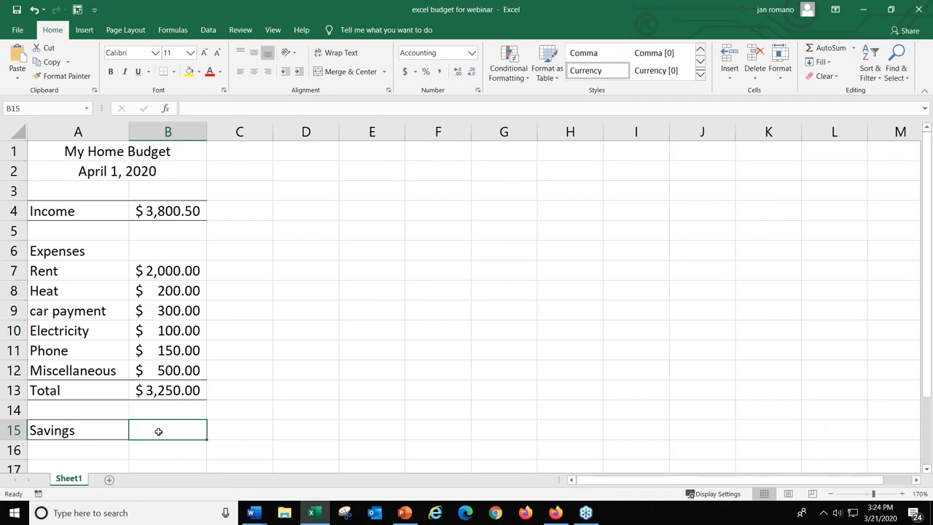
pyautogui.write('=')
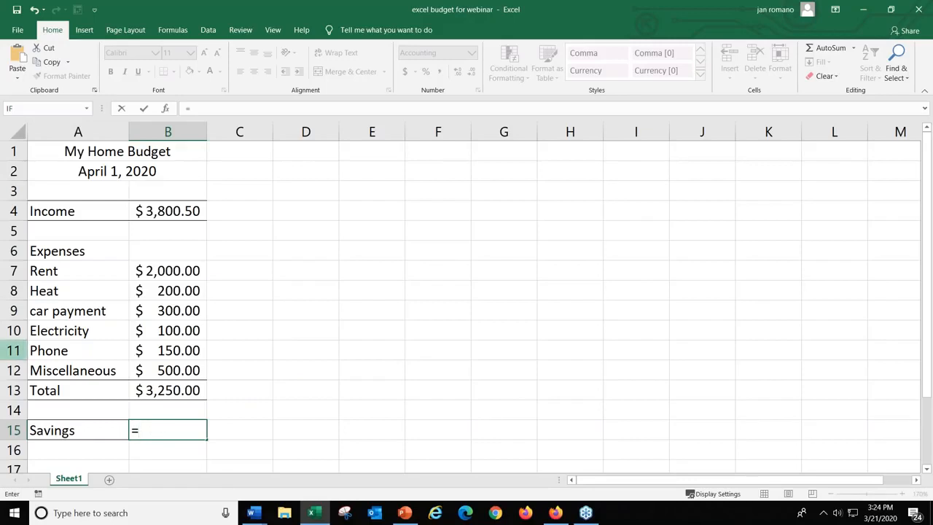
pyautogui.click(166, 211)
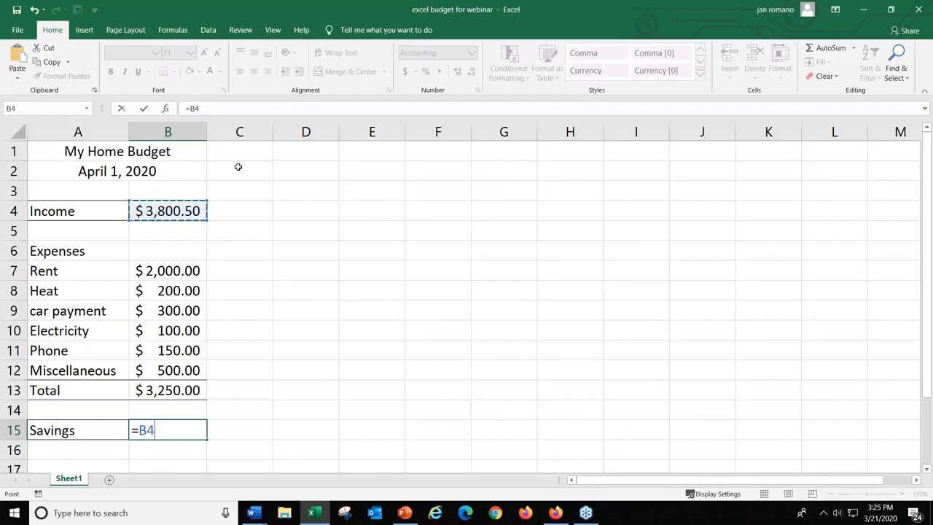
pyautogui.write('-')
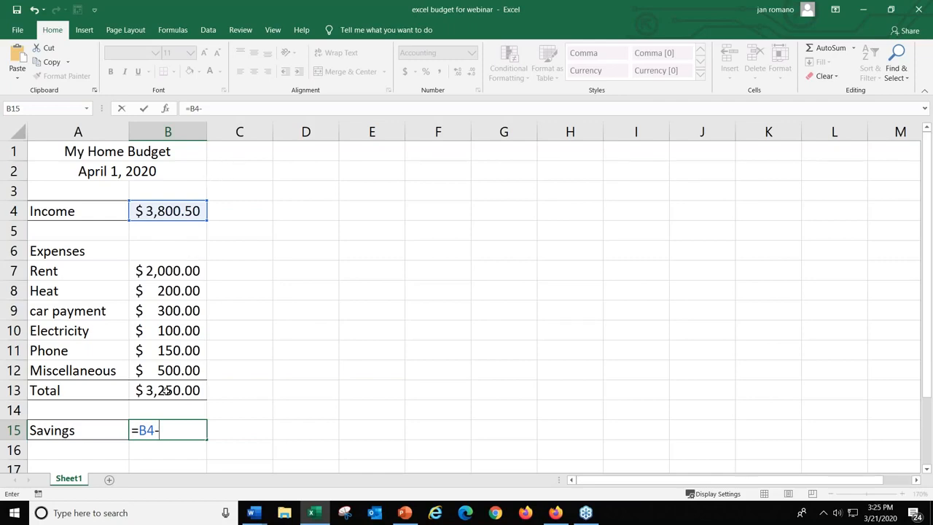
pyautogui.click(166, 391)
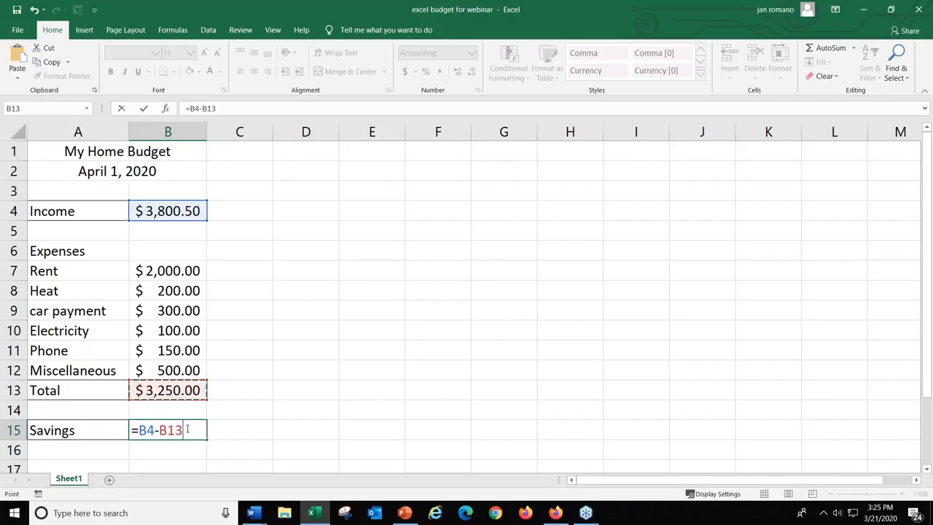
pyautogui.press('Return')
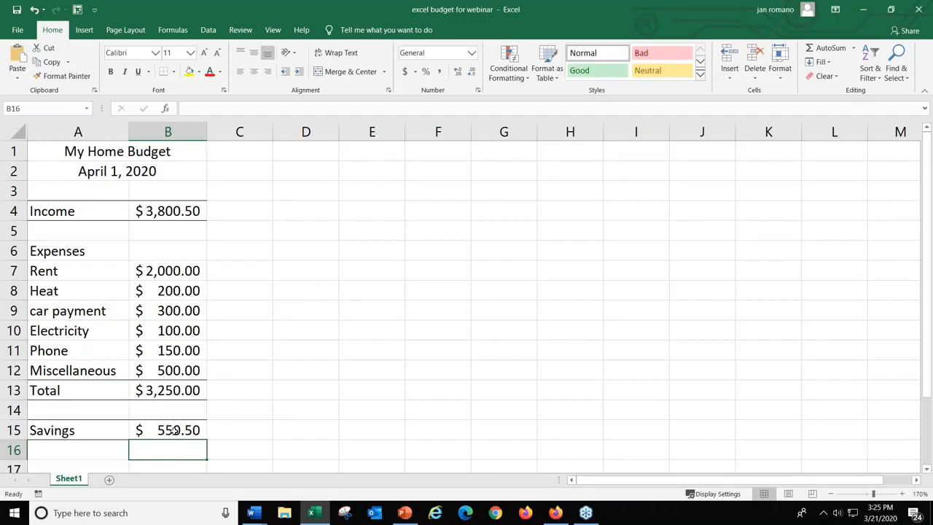
pyautogui.click(175, 431)
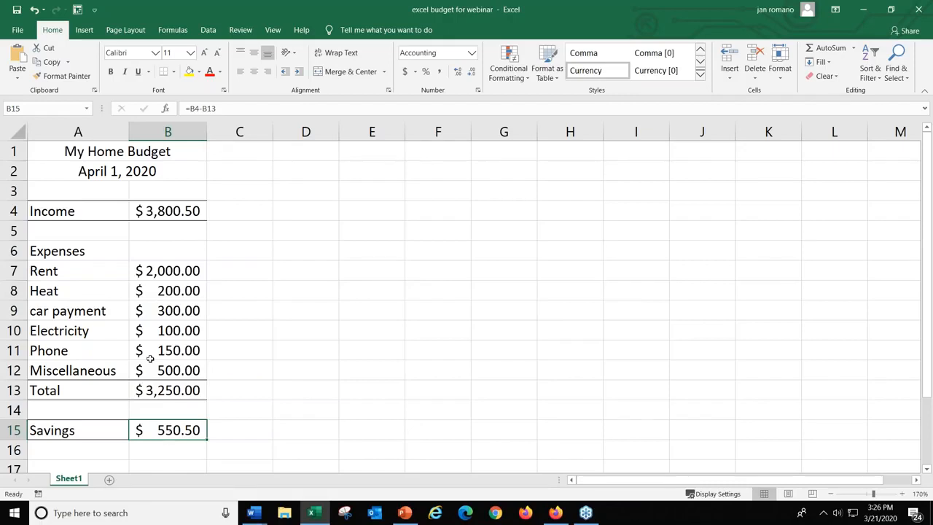
# - Change the Heat amount in B8 to 100 and check the expense total
pyautogui.click(178, 290)
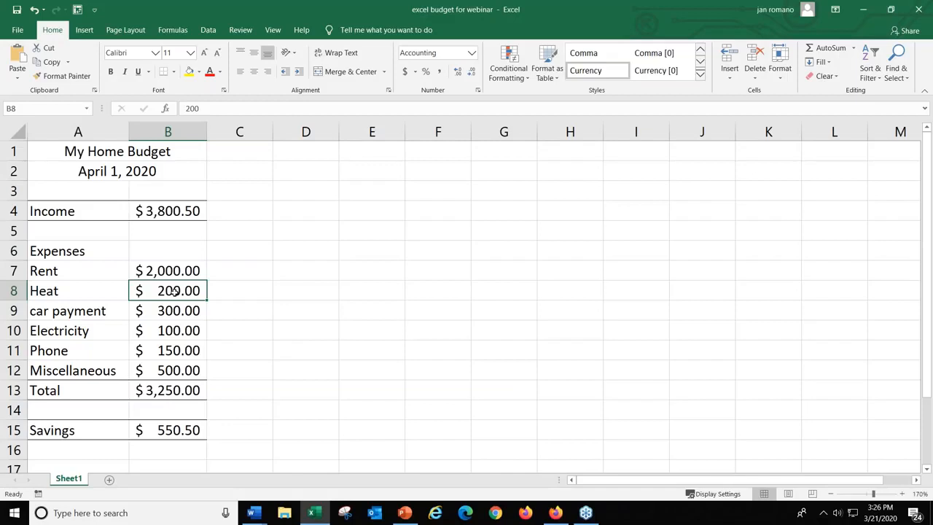
pyautogui.write('100')
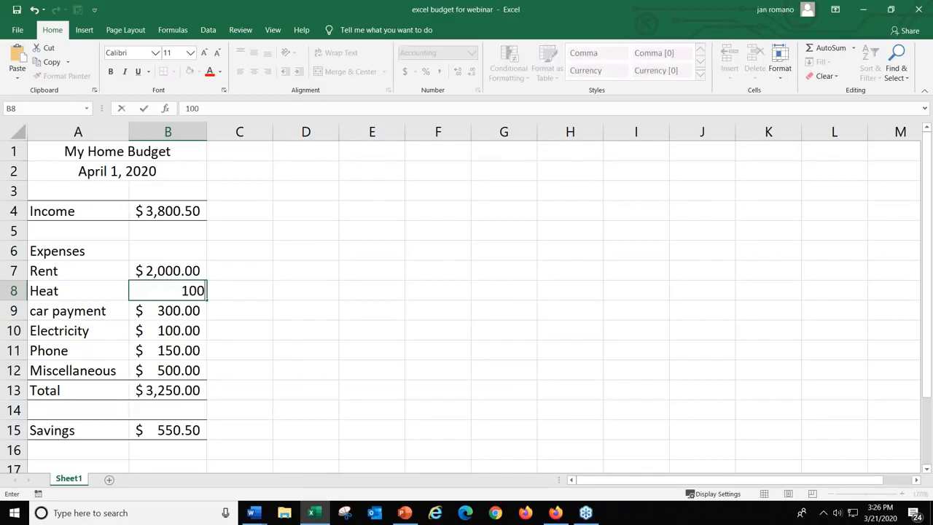
pyautogui.press('Return')
pyautogui.click(182, 392)
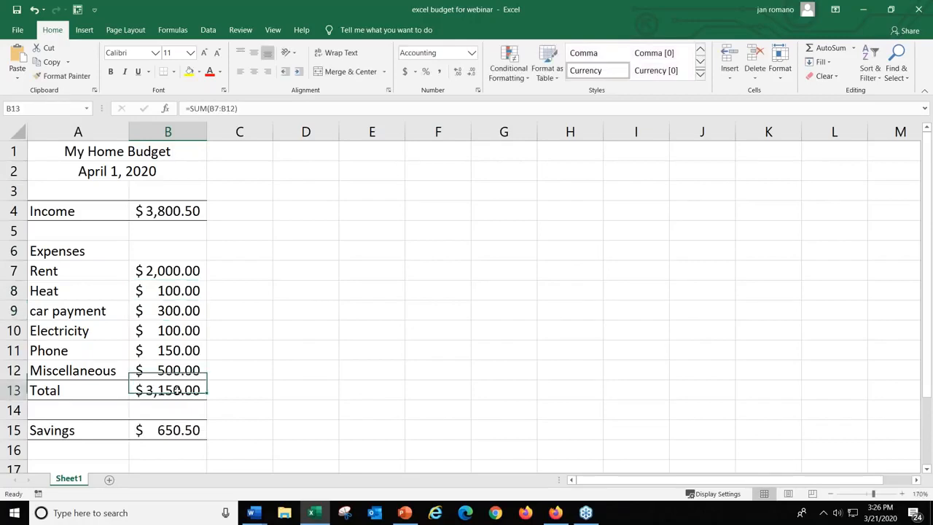
# - Change the Income amount in B4 to 3900
pyautogui.click(173, 431)
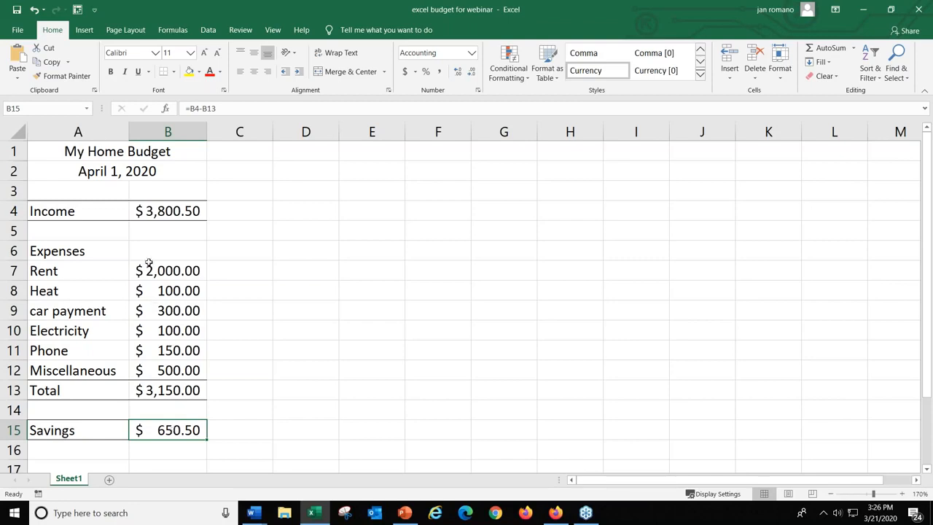
pyautogui.click(158, 214)
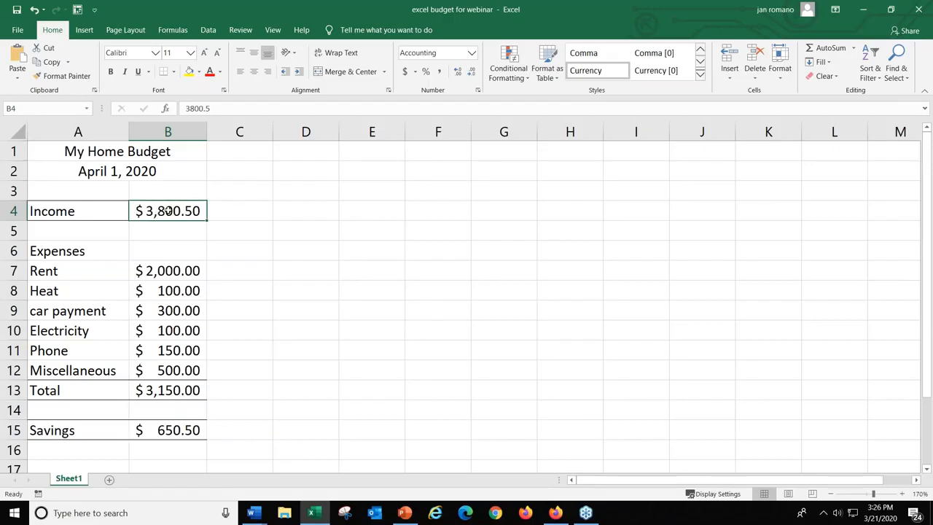
pyautogui.write('39')
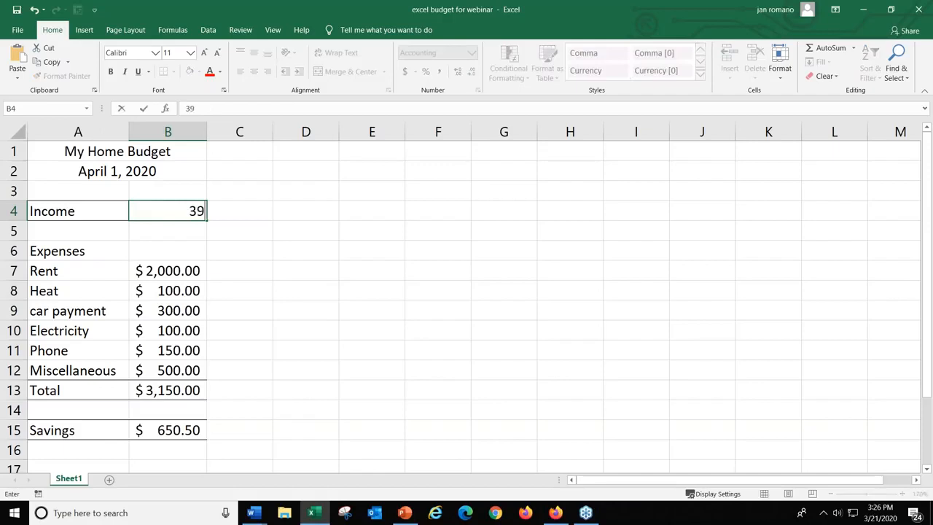
pyautogui.write('00')
pyautogui.press('Return')
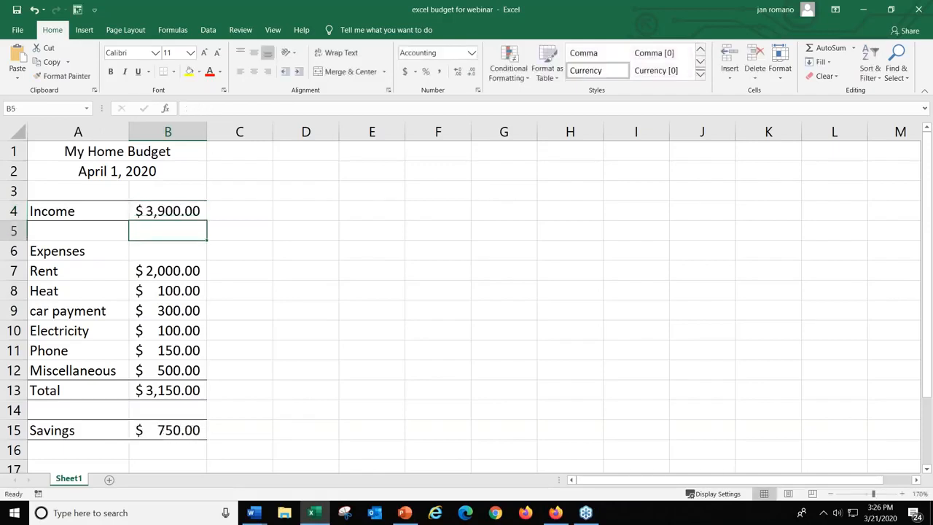
# - Check the Savings and Total cells, and examine which cells the Savings formula in B15 references
pyautogui.click(178, 432)
pyautogui.click(167, 390)
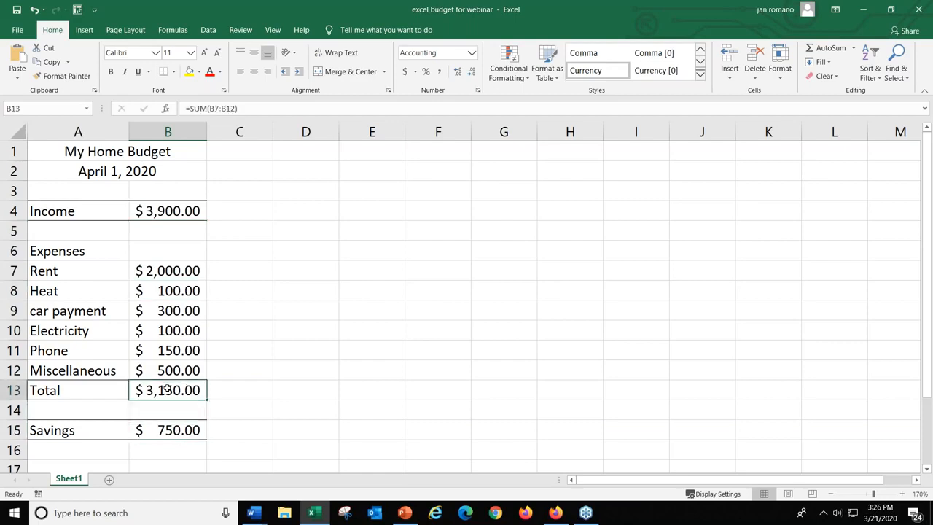
pyautogui.click(169, 431)
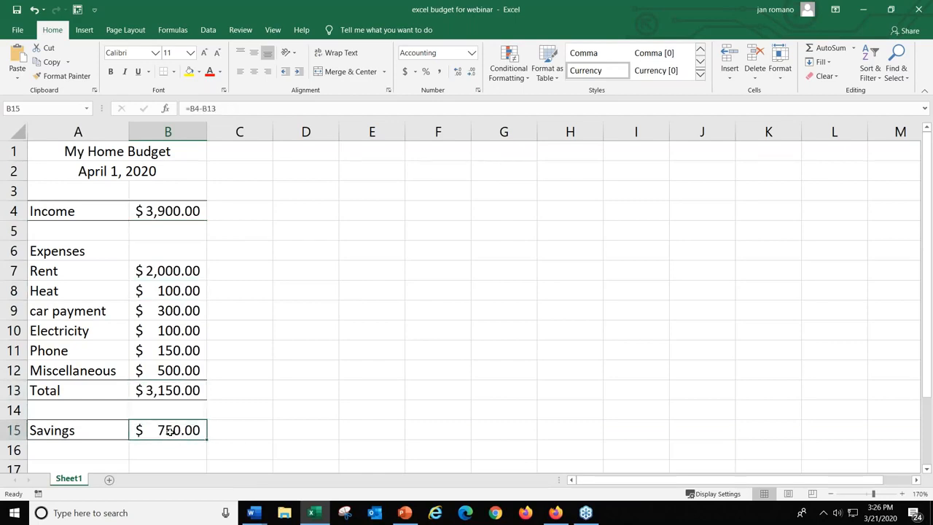
pyautogui.doubleClick(169, 431)
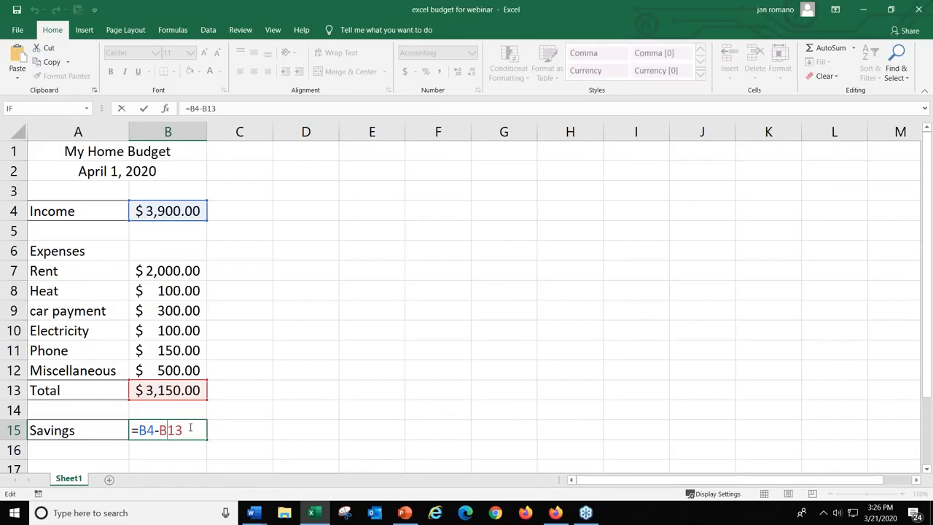
pyautogui.press('Return')
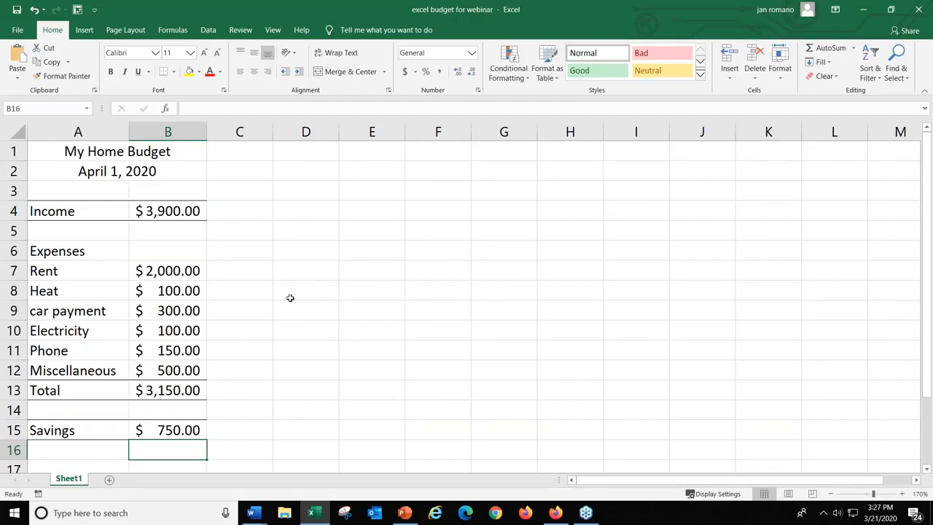
pyautogui.click(175, 30)
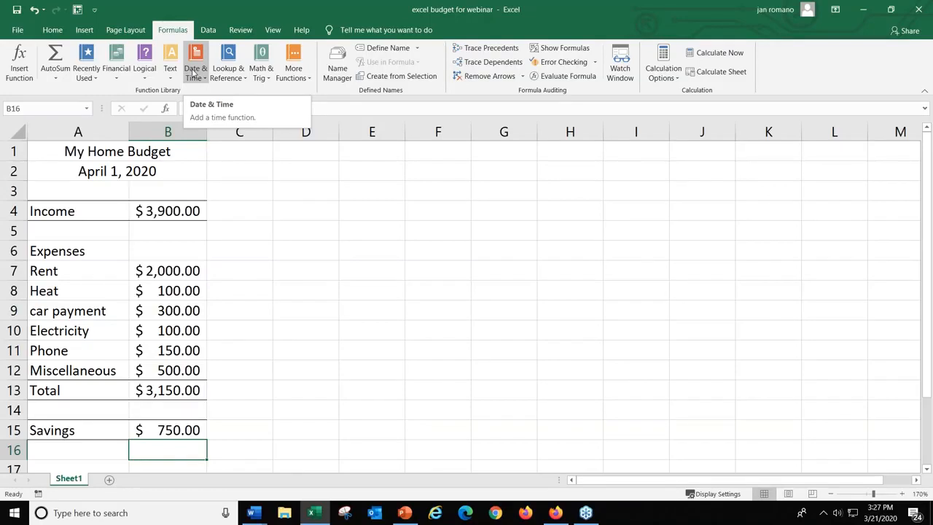
pyautogui.click(229, 67)
pyautogui.click(229, 67)
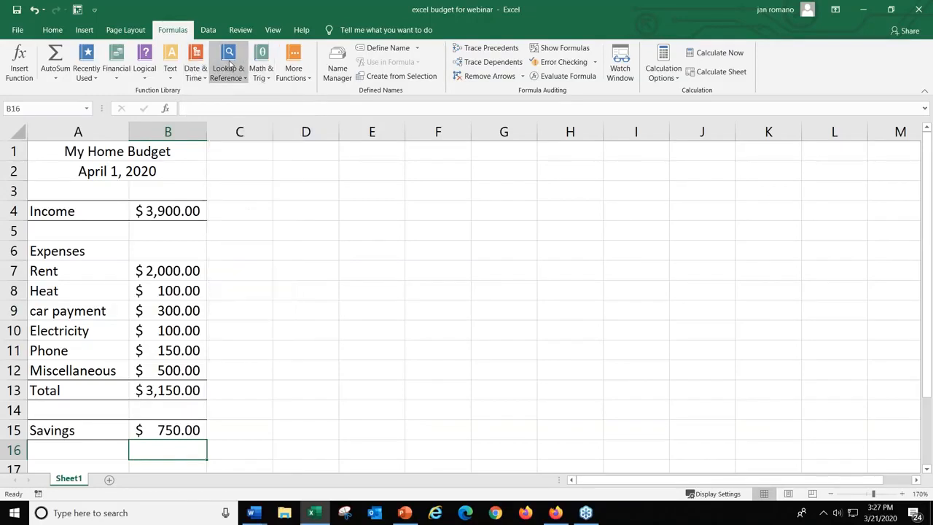
pyautogui.click(262, 69)
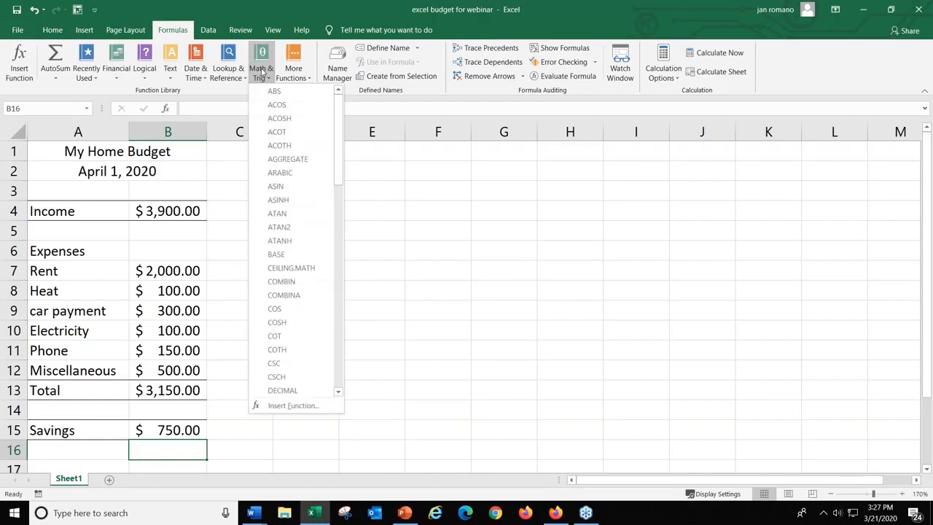
pyautogui.click(305, 69)
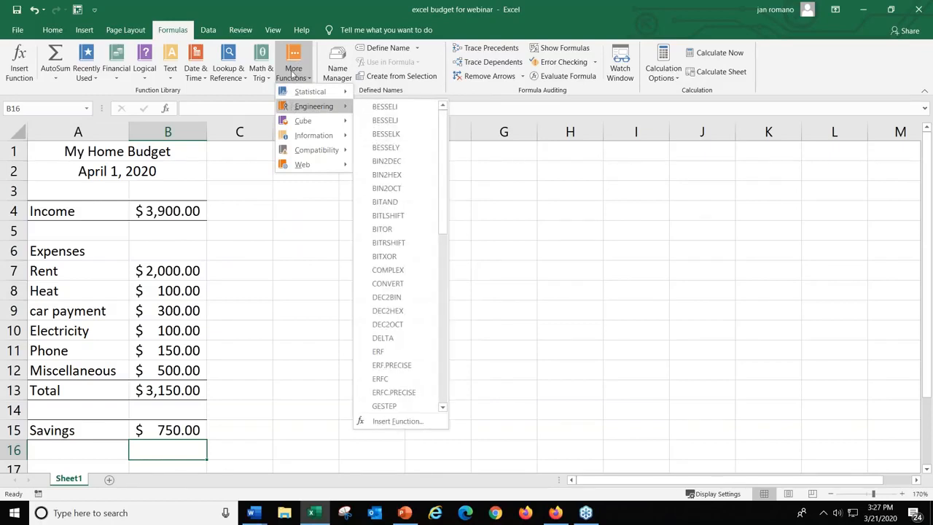
pyautogui.click(291, 73)
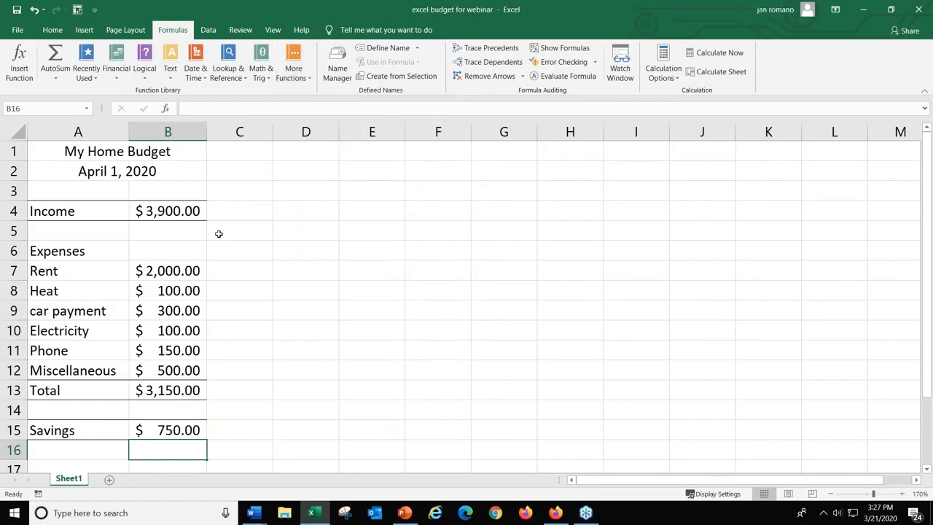
# - Compare the SUM formula for Total in B13 with the subtraction formula for Savings in B15
pyautogui.click(164, 391)
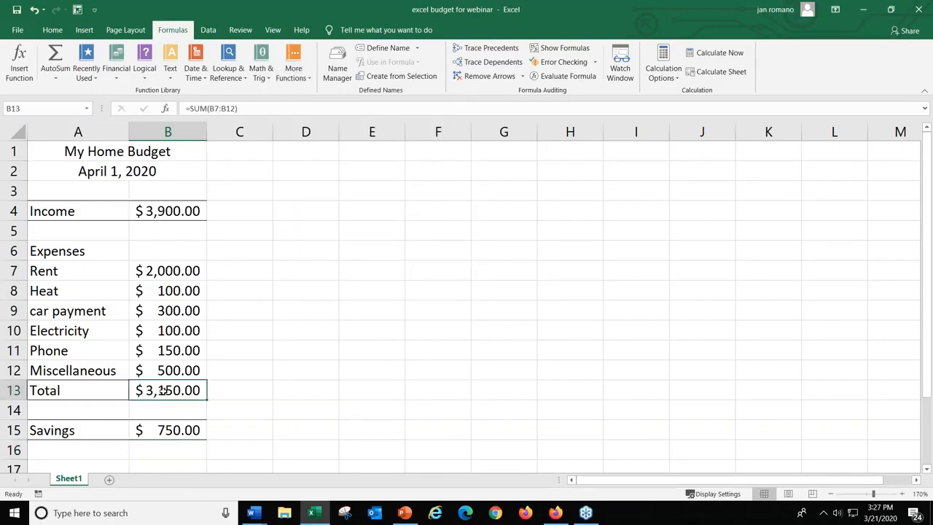
pyautogui.doubleClick(163, 391)
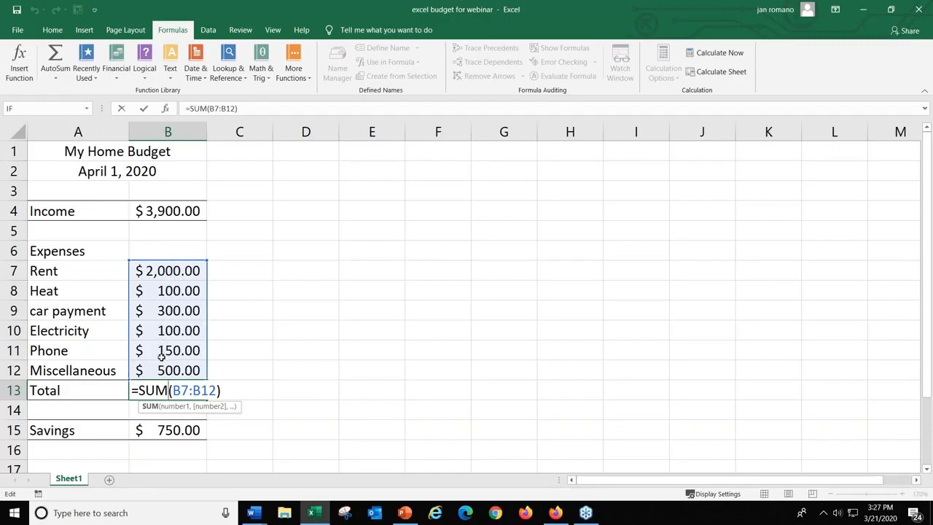
pyautogui.hotkey('ctrl', 'Return')
pyautogui.doubleClick(175, 428)
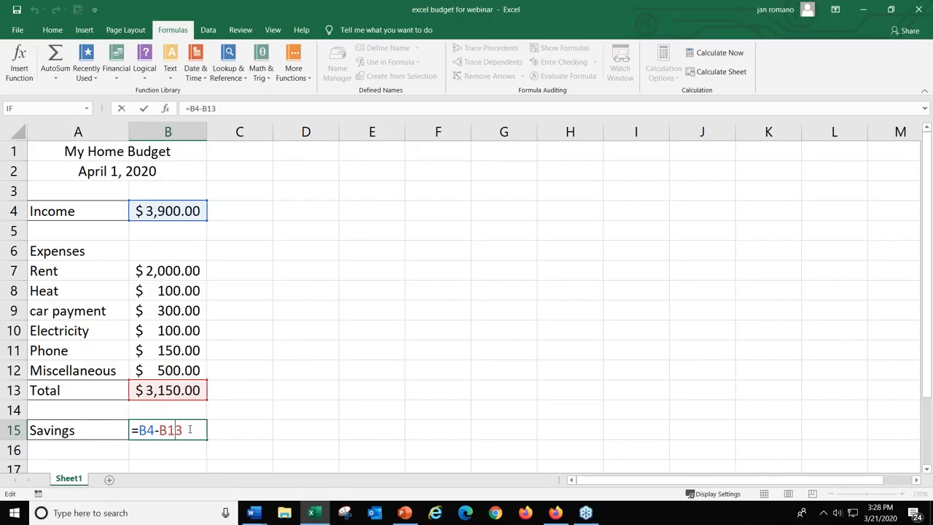
pyautogui.press('Return')
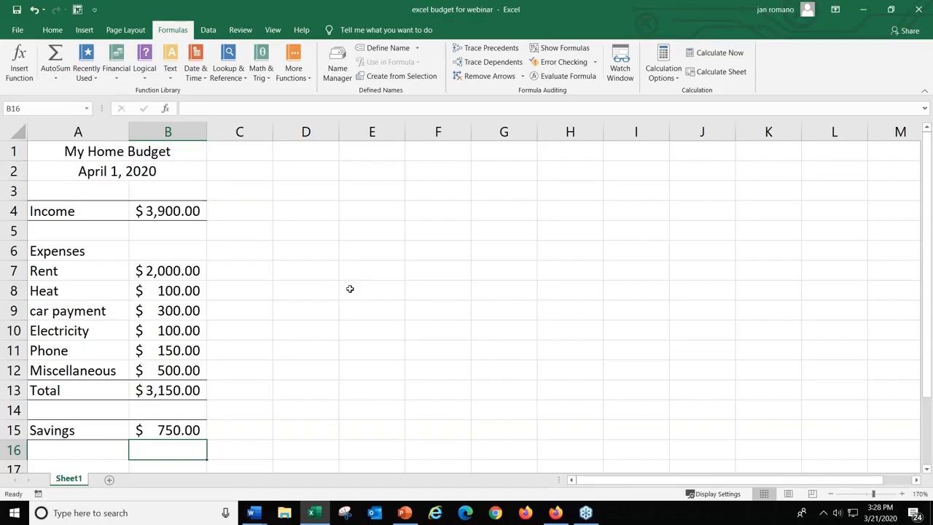
# - Clear the Total cell B13 and recreate its formula with AutoSum as =SUM(B7:B12)
pyautogui.click(180, 392)
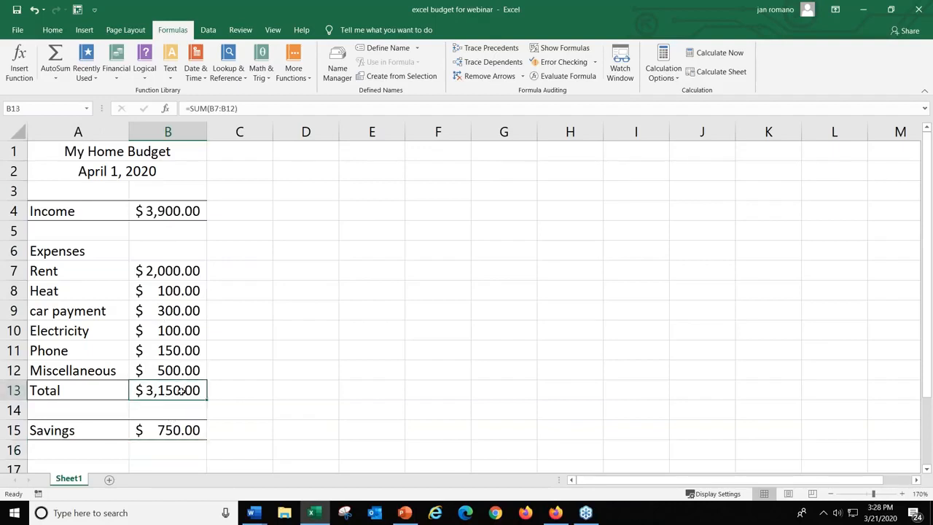
pyautogui.press('Delete')
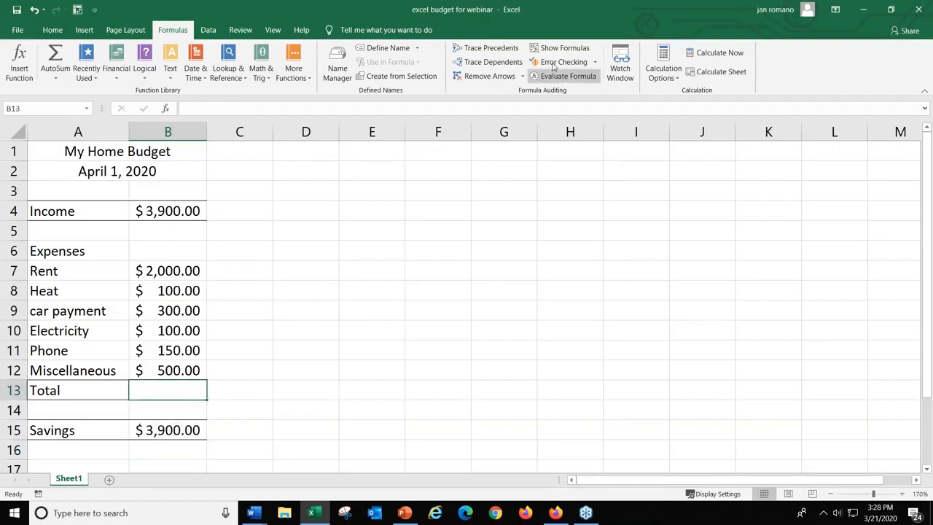
pyautogui.click(52, 30)
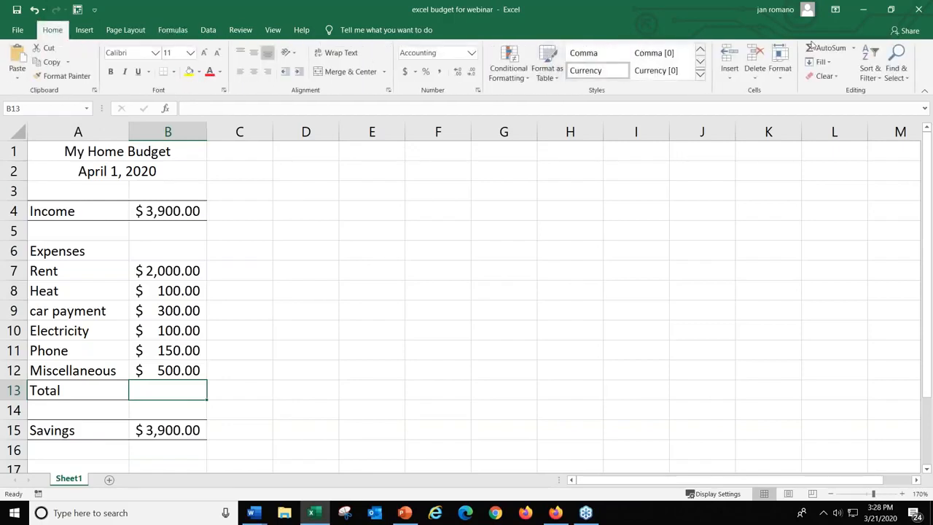
pyautogui.click(826, 48)
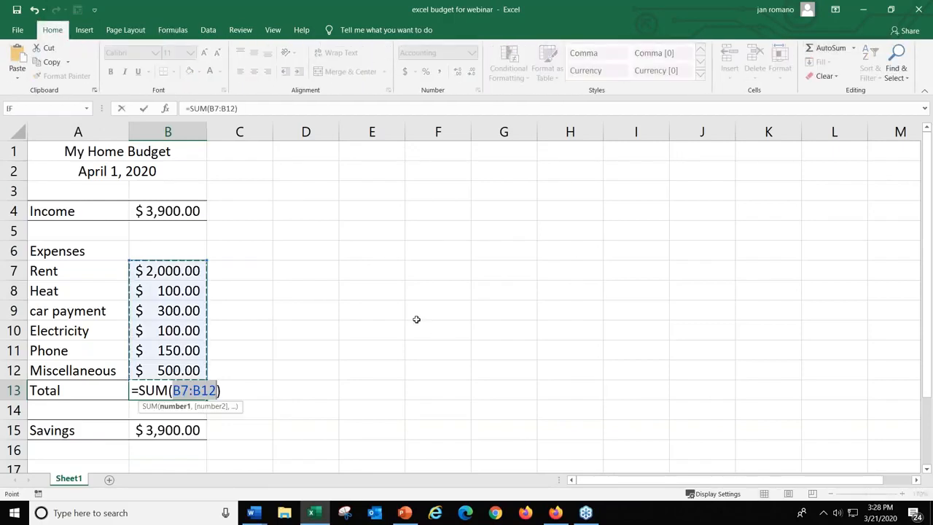
pyautogui.press('Return')
# - Clear the Savings cell B15 and rebuild its formula as income minus total expenses, =B4-B13
pyautogui.click(178, 429)
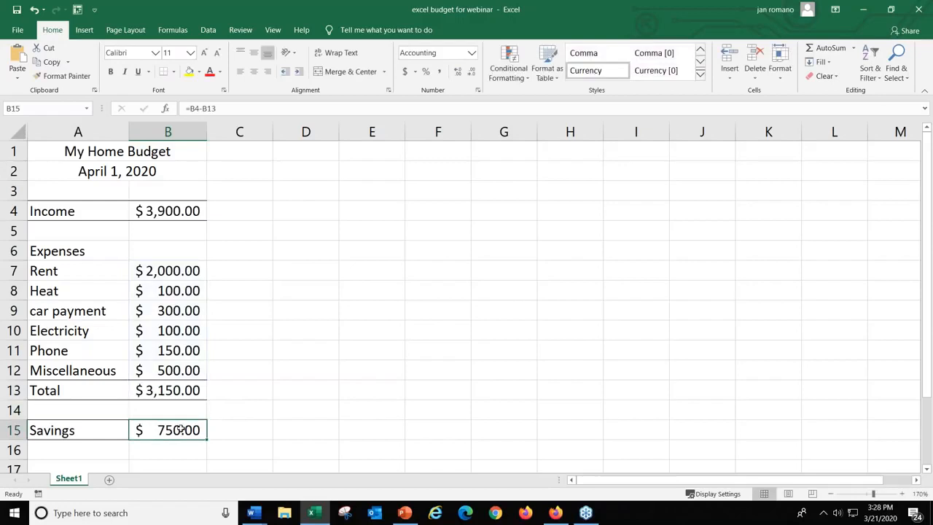
pyautogui.press('Delete')
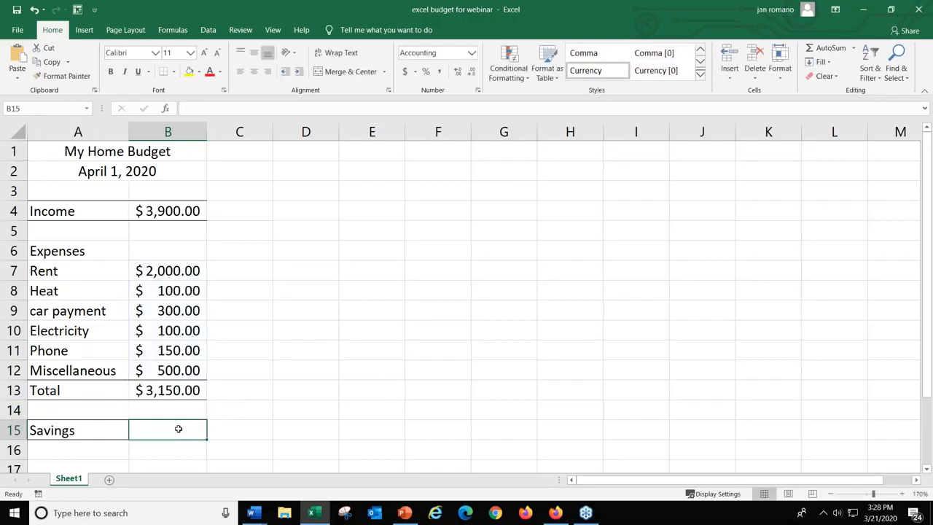
pyautogui.write('=')
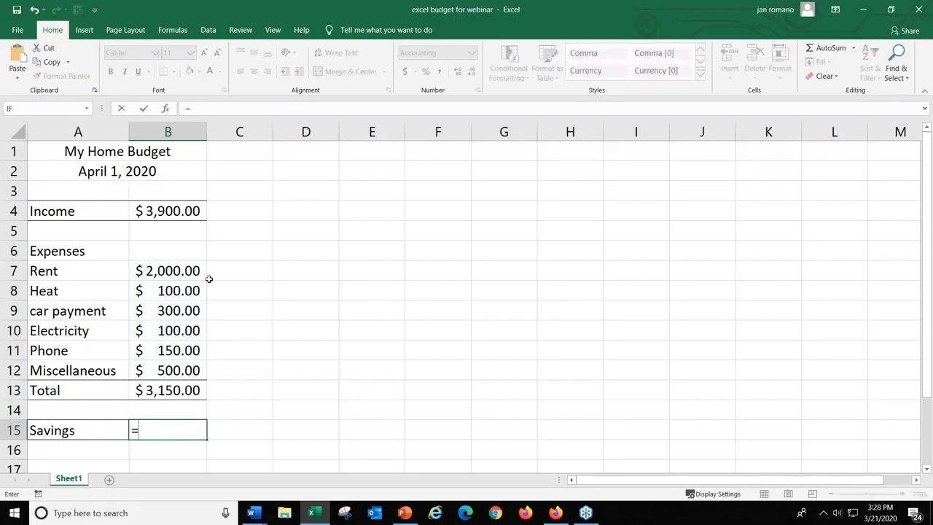
pyautogui.click(188, 211)
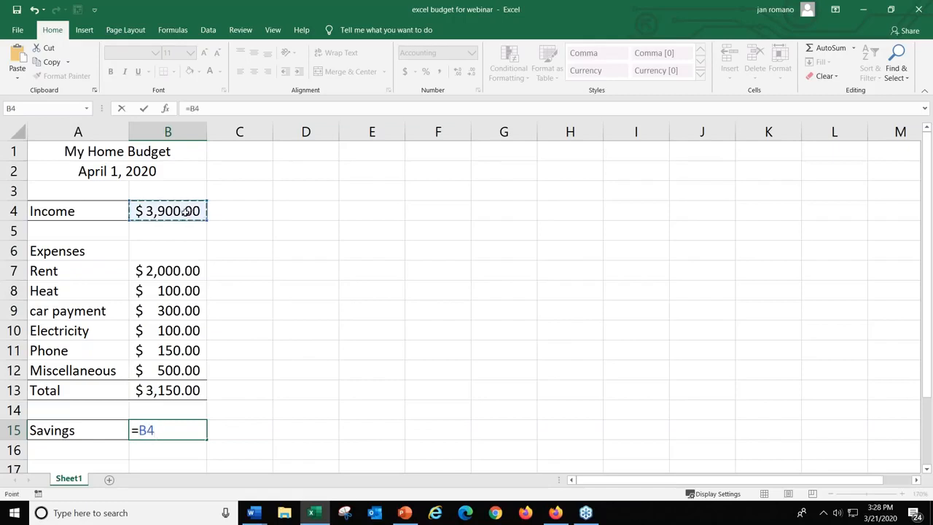
pyautogui.write('-')
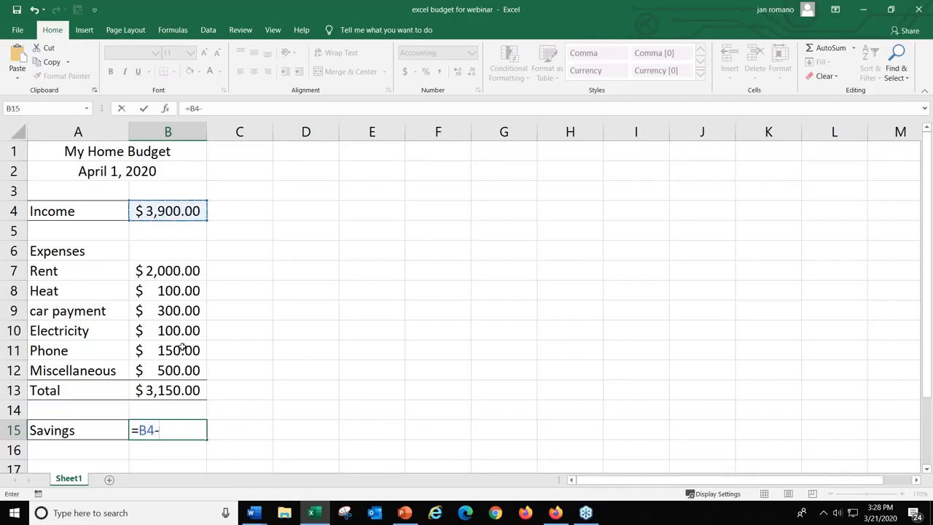
pyautogui.click(176, 392)
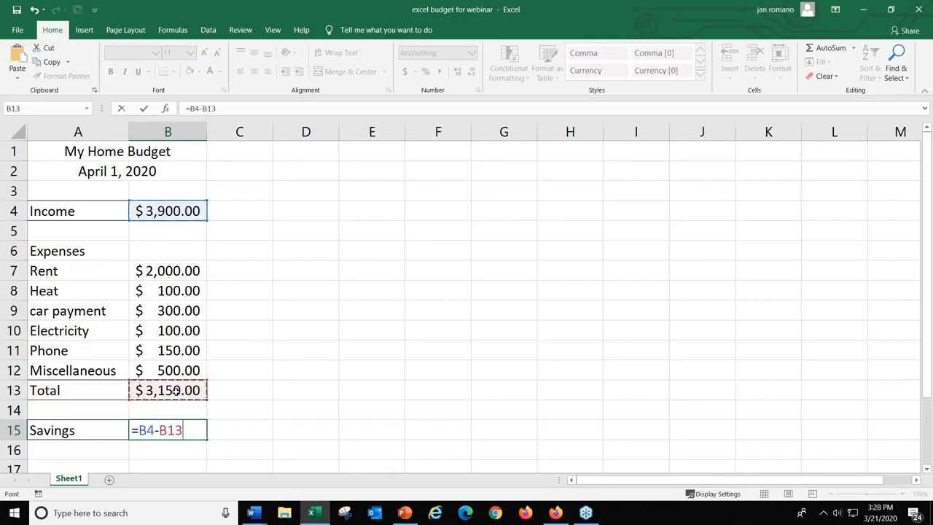
pyautogui.press('Return')
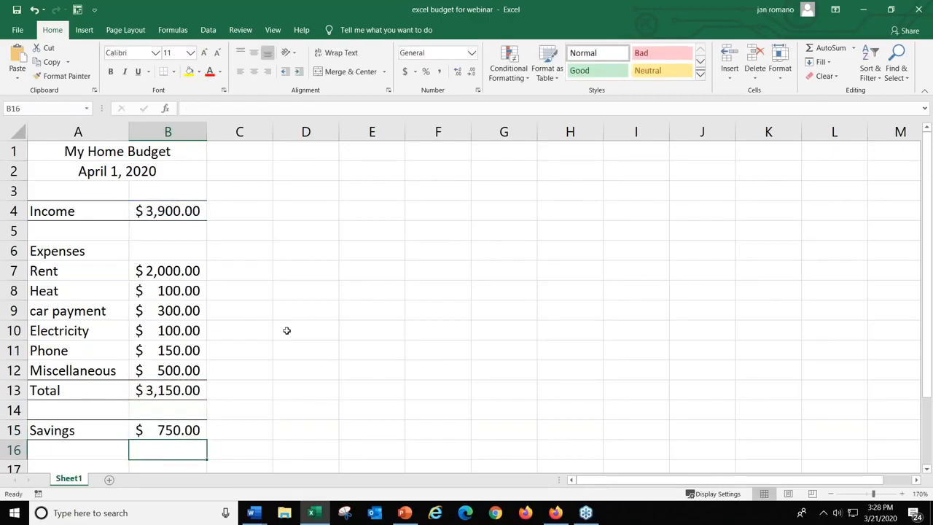
pyautogui.click(767, 171)
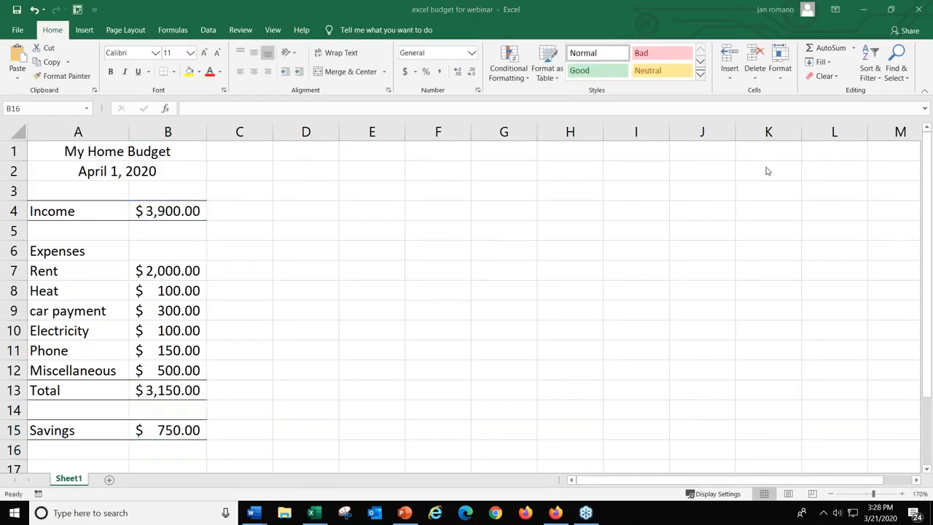